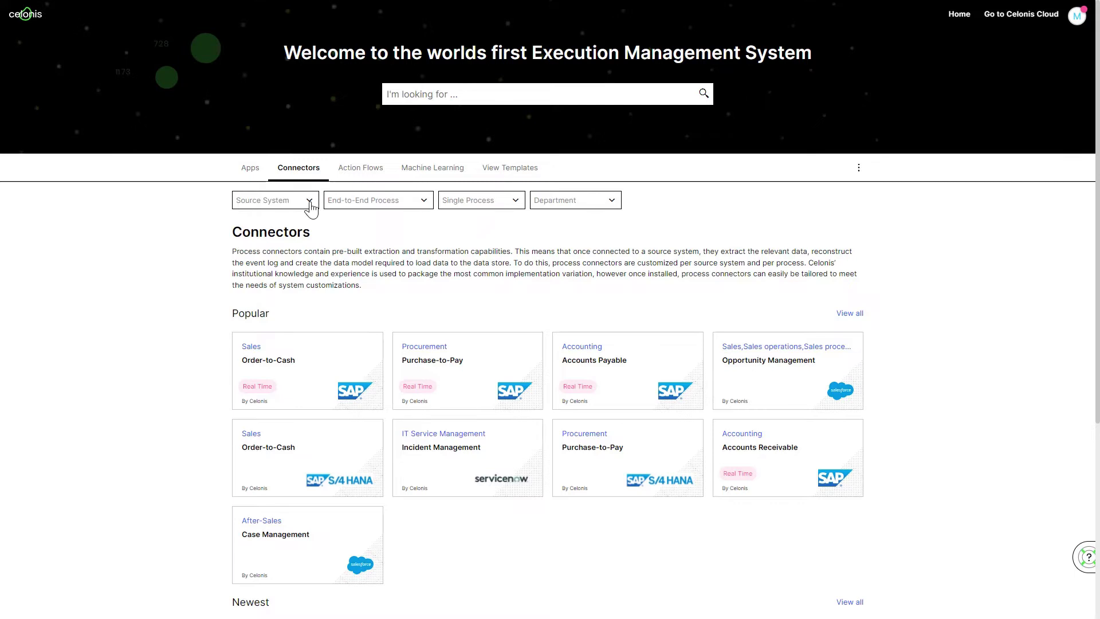
Browse the Source System filter list, then close it without applying a filter.
{"action": "left_click", "coordinate": [310, 202]}
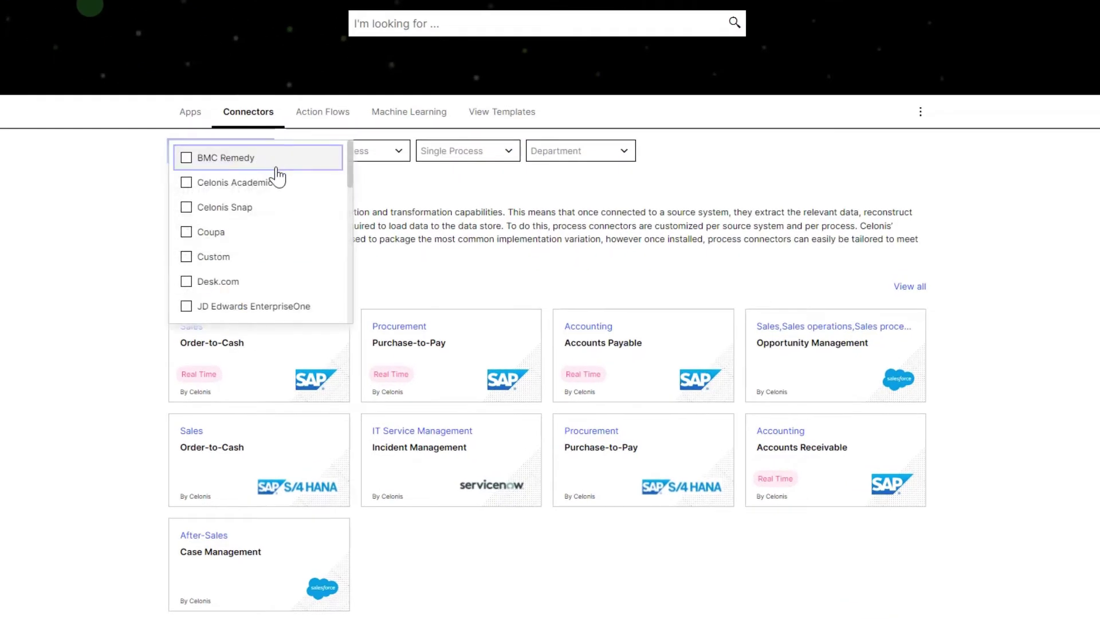
{"action": "scroll", "coordinate": [304, 198], "scroll_direction": "down", "scroll_amount": 2}
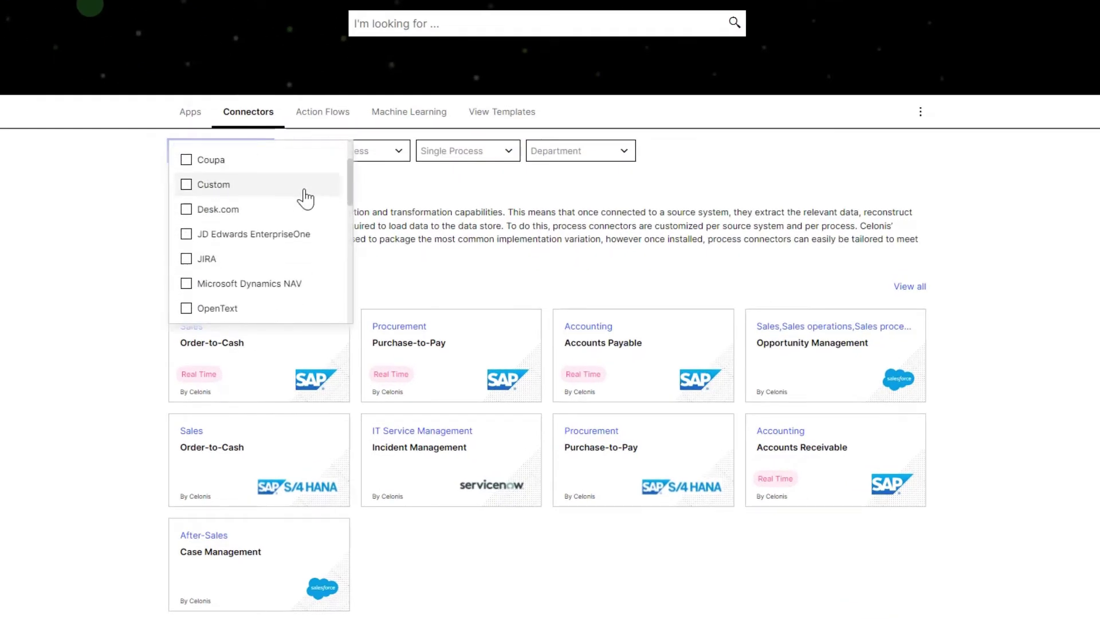
{"action": "scroll", "coordinate": [304, 199], "scroll_direction": "down", "scroll_amount": 3}
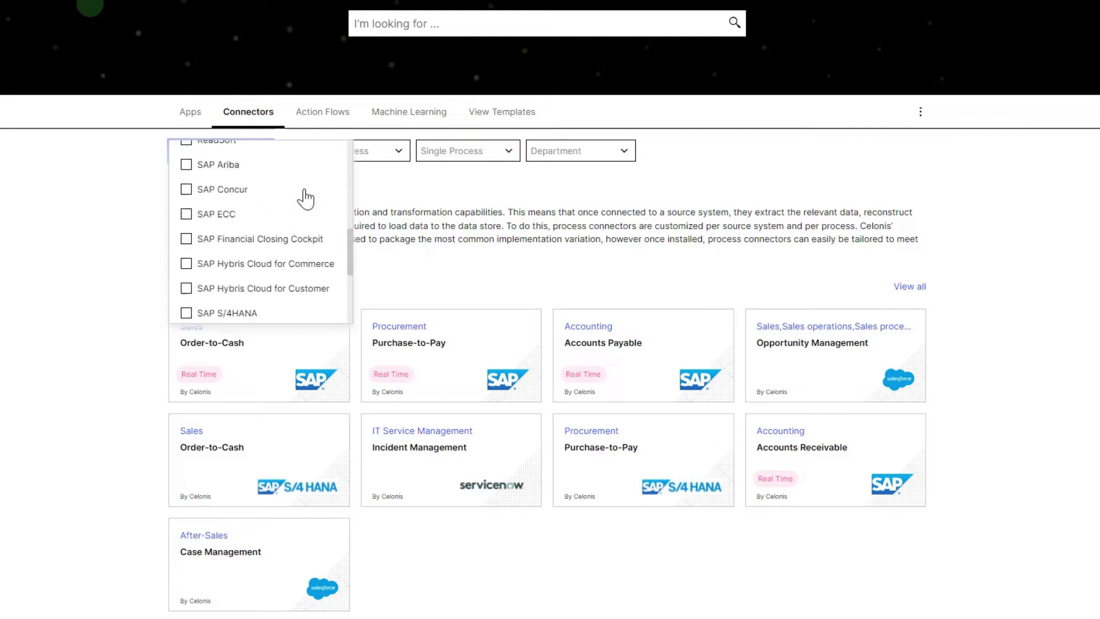
{"action": "left_click", "coordinate": [374, 194]}
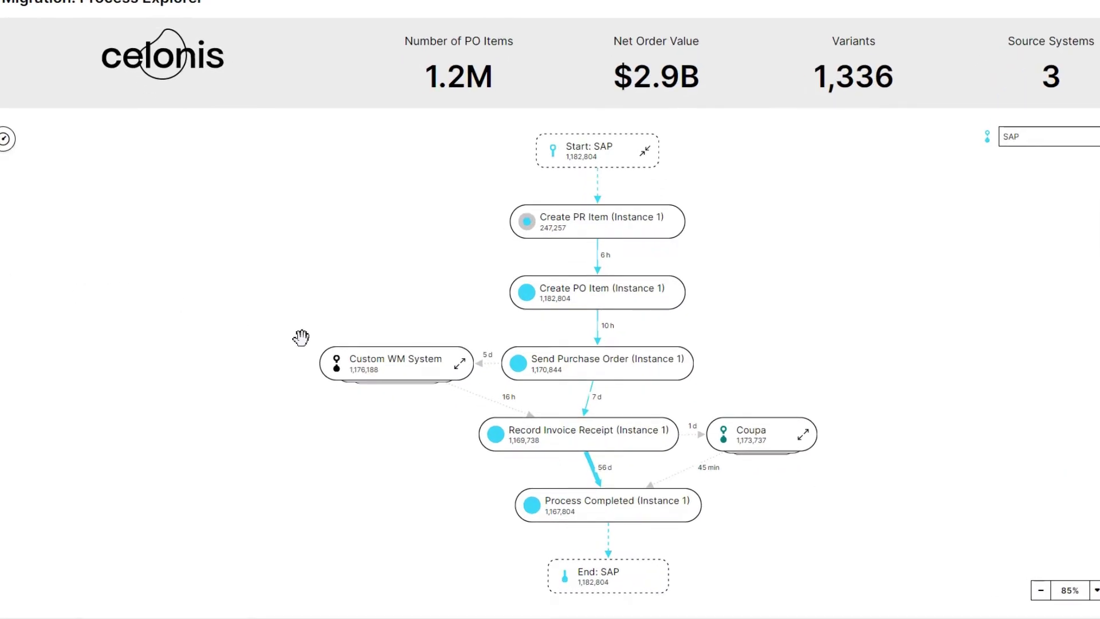
Expand the Custom WM System and Coupa nodes into their individual activity steps.
{"action": "left_click", "coordinate": [427, 383]}
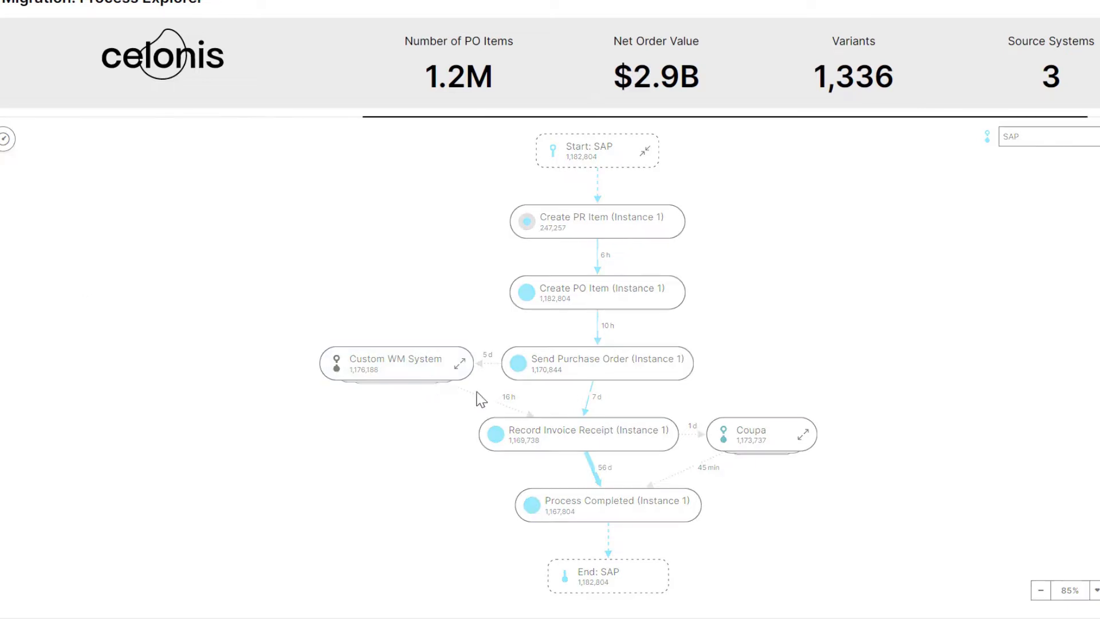
{"action": "left_click", "coordinate": [810, 436]}
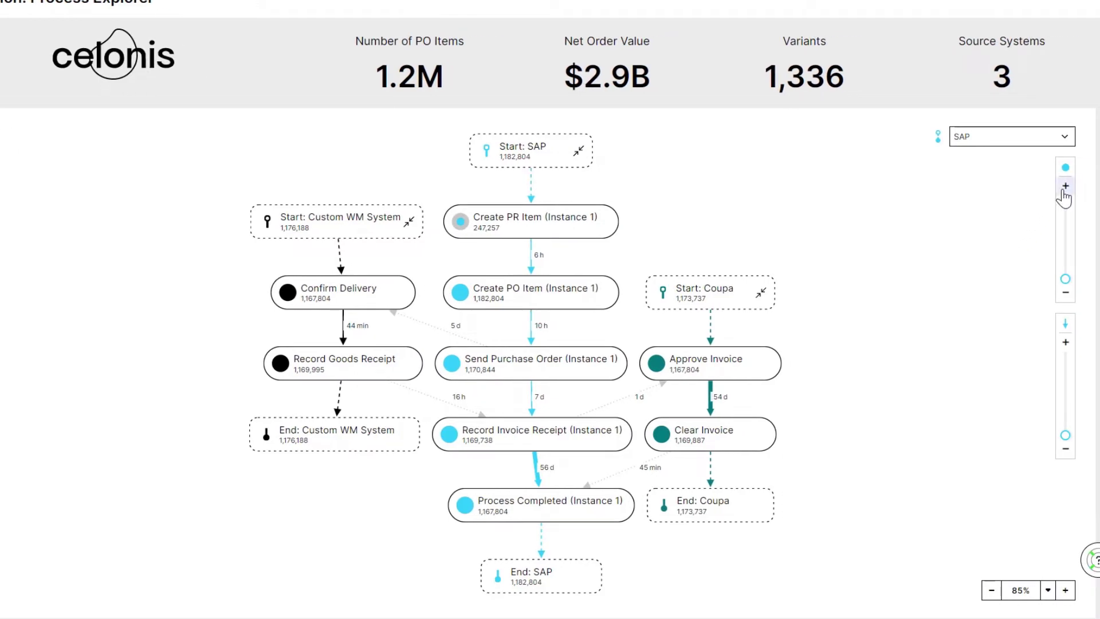
Add two activities, then raise the Activities and Connections sliders to show all connections.
{"action": "left_click", "coordinate": [1065, 192]}
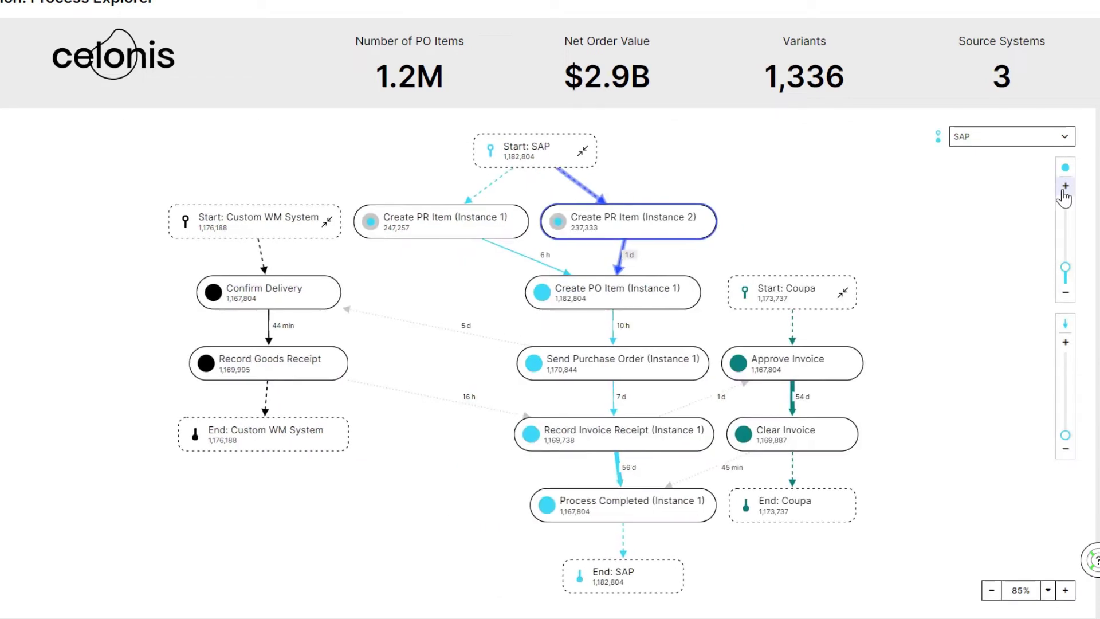
{"action": "left_click", "coordinate": [1064, 193]}
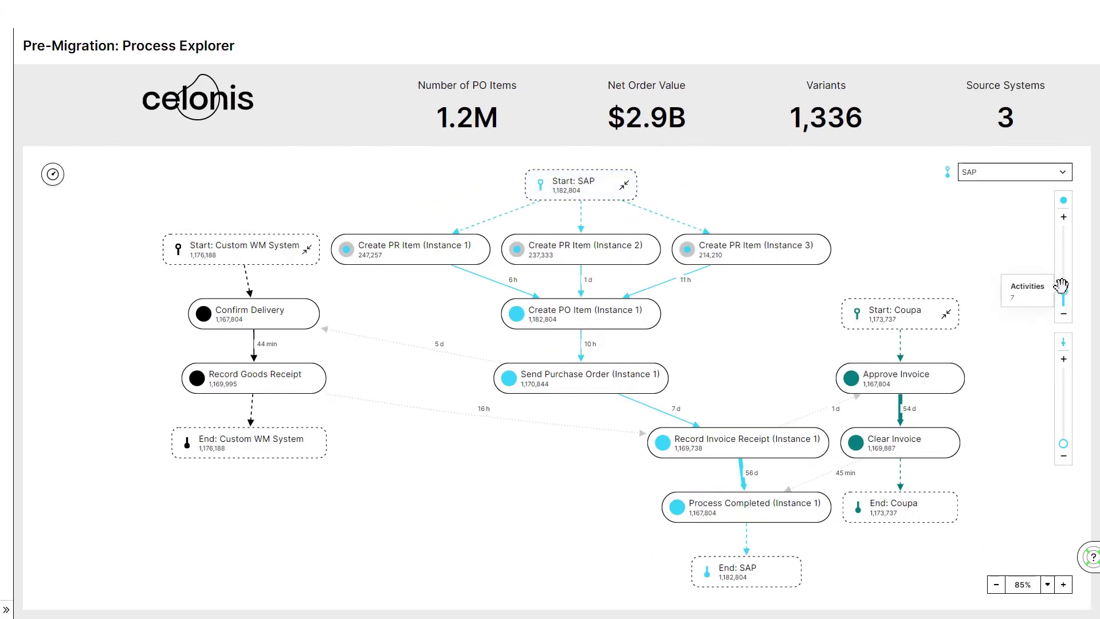
{"action": "left_click_drag", "start_coordinate": [1064, 291], "coordinate": [1064, 230]}
{"action": "left_click_drag", "start_coordinate": [1065, 443], "coordinate": [1067, 346]}
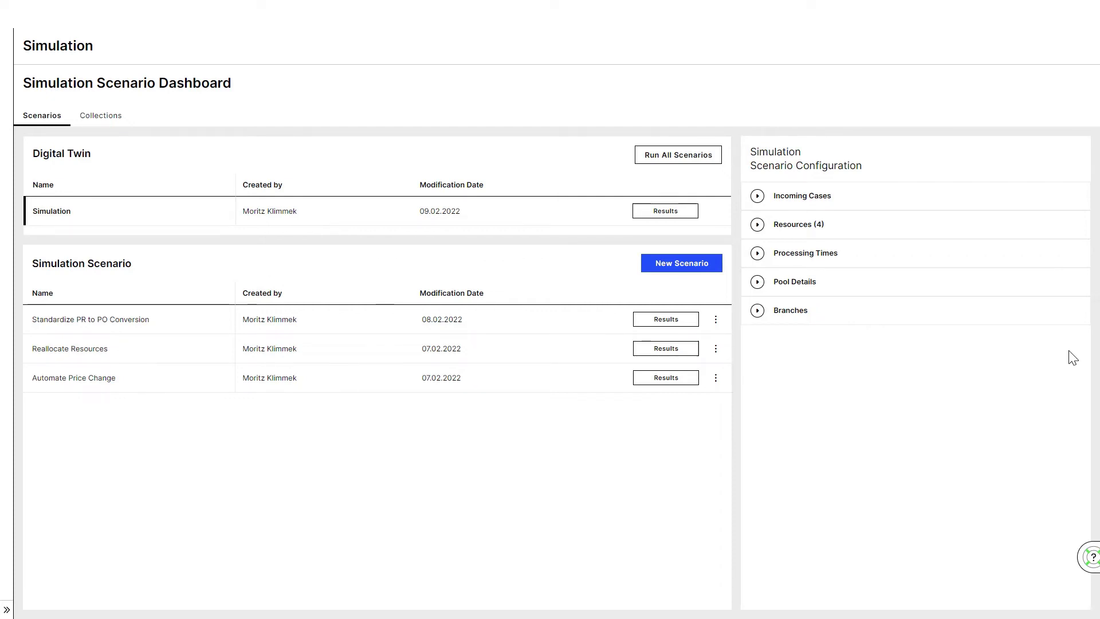
View Standardize PR to PO Conversion results, with throughput dropping from 63.6 to 61.4 days.
{"action": "left_click", "coordinate": [668, 322]}
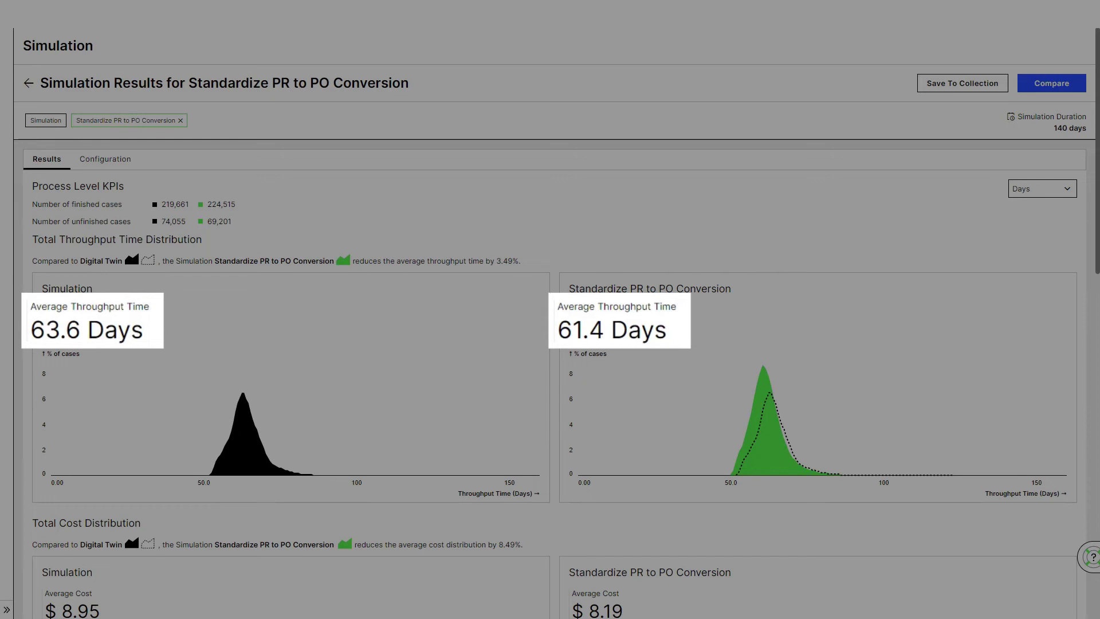
{"action": "scroll", "coordinate": [1084, 272], "scroll_direction": "down", "scroll_amount": 8}
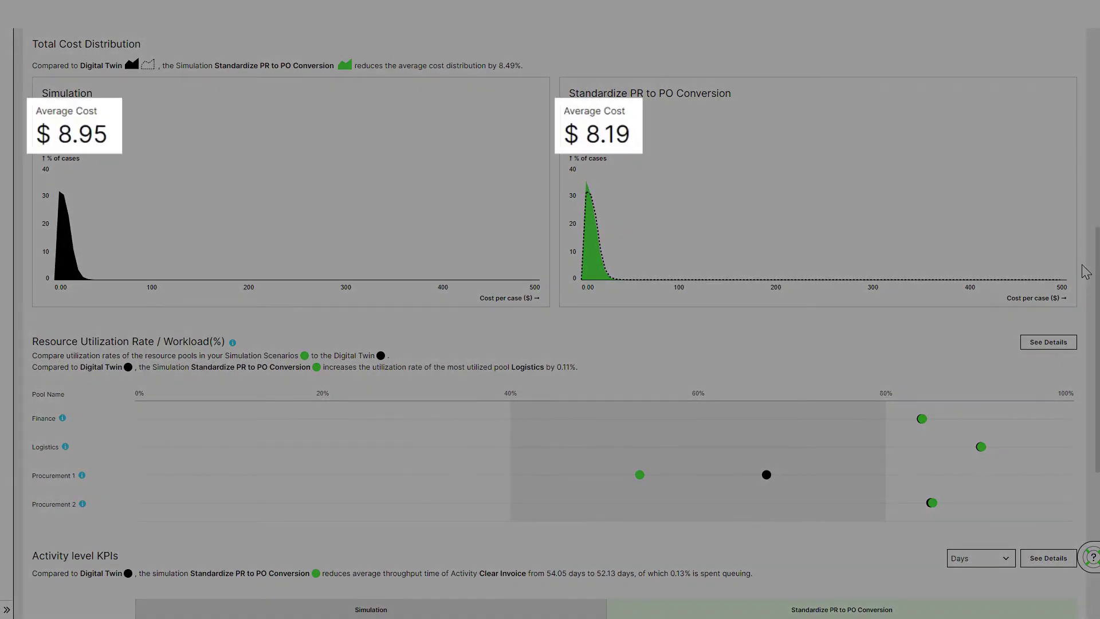
{"action": "mouse_move", "coordinate": [797, 460]}
{"action": "mouse_move", "coordinate": [768, 478]}
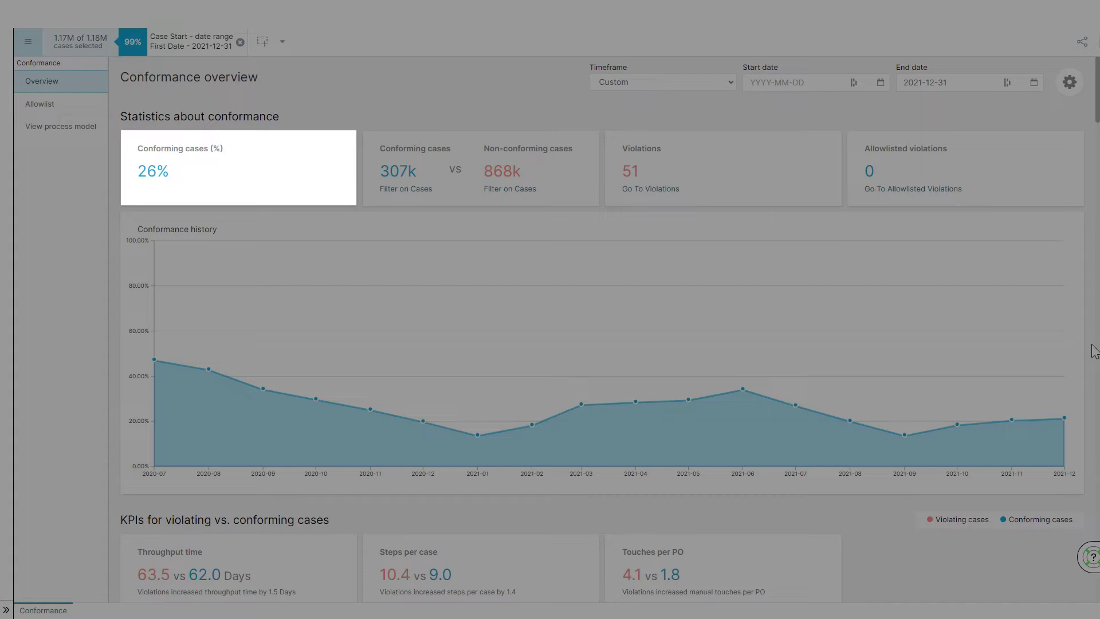
Open the 'Create Free-Text Requisition Item is an undesired activity' violation from the list.
{"action": "scroll", "coordinate": [1094, 351], "scroll_direction": "down", "scroll_amount": 2}
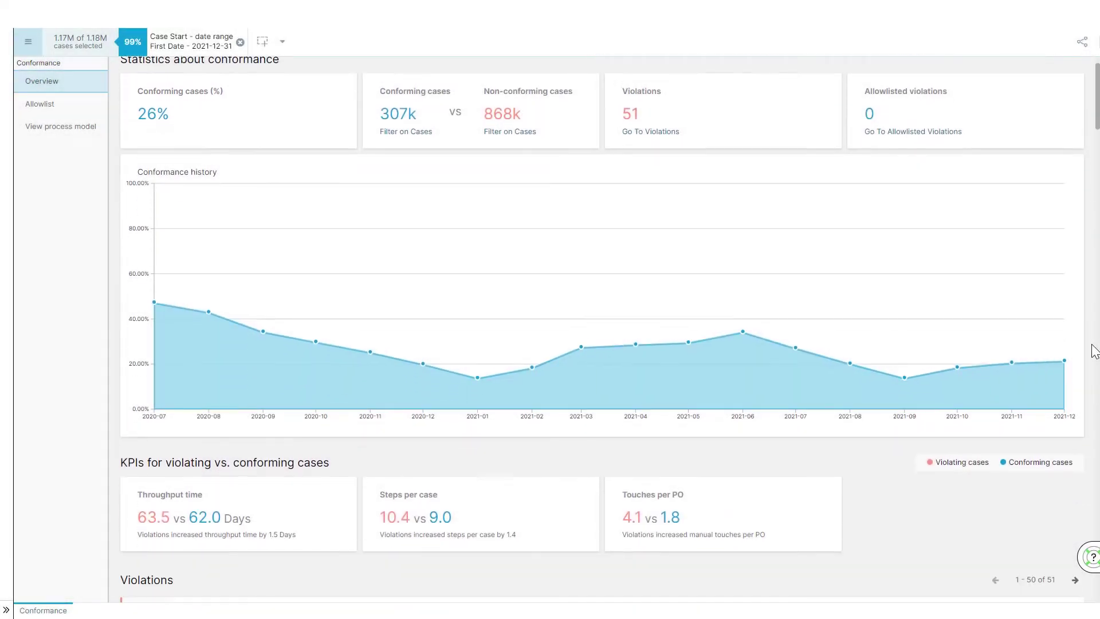
{"action": "scroll", "coordinate": [1095, 351], "scroll_direction": "down", "scroll_amount": 1}
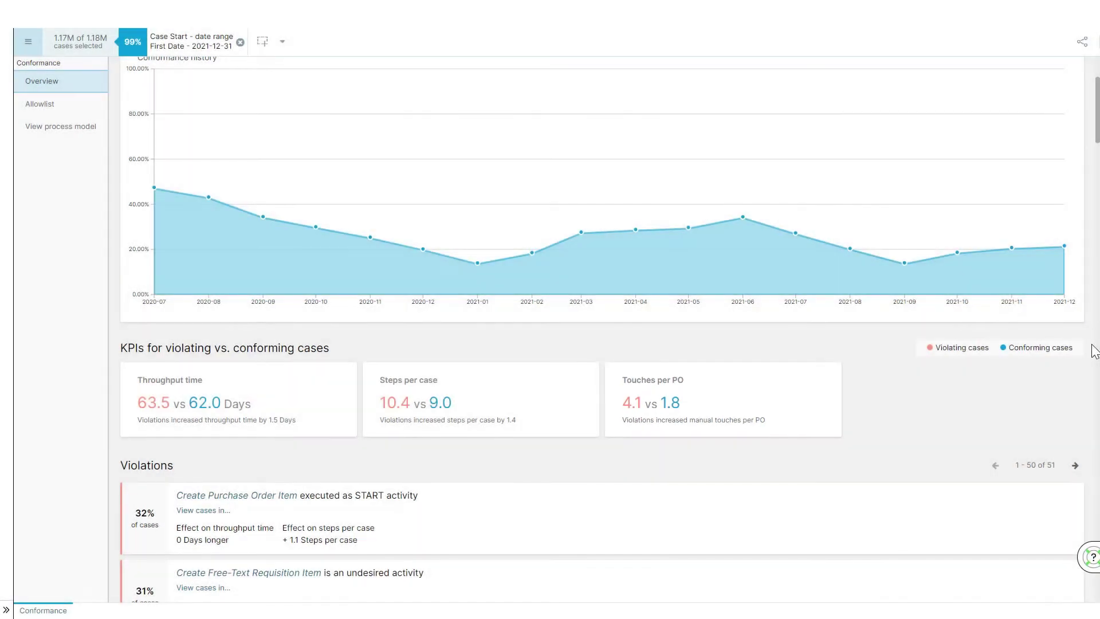
{"action": "scroll", "coordinate": [1095, 350], "scroll_direction": "down", "scroll_amount": 2}
{"action": "scroll", "coordinate": [1095, 351], "scroll_direction": "down", "scroll_amount": 2}
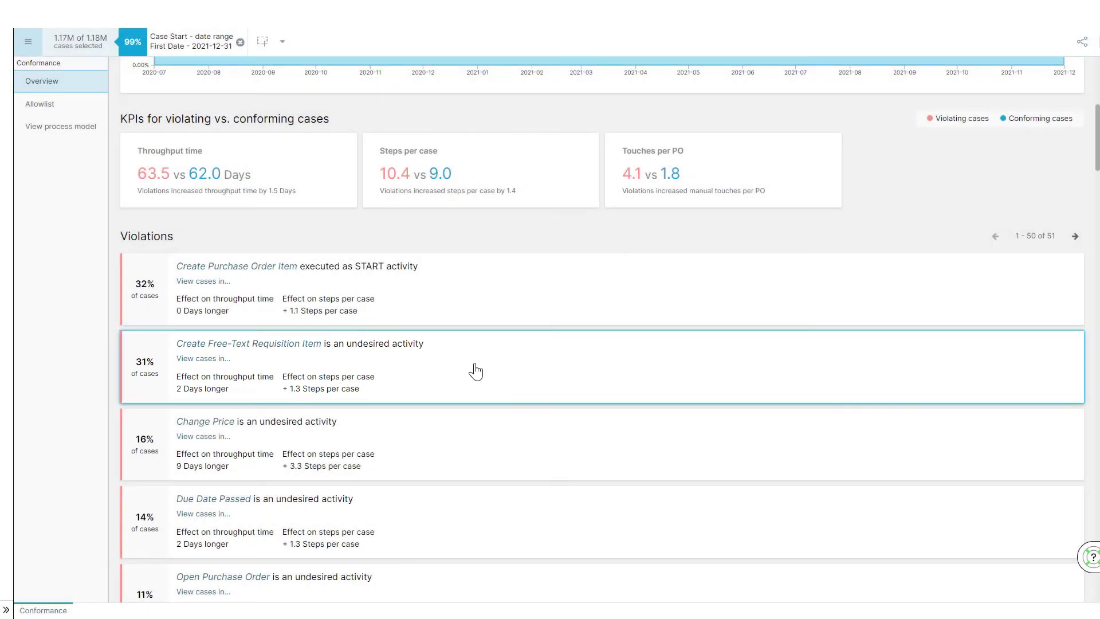
{"action": "left_click", "coordinate": [476, 371]}
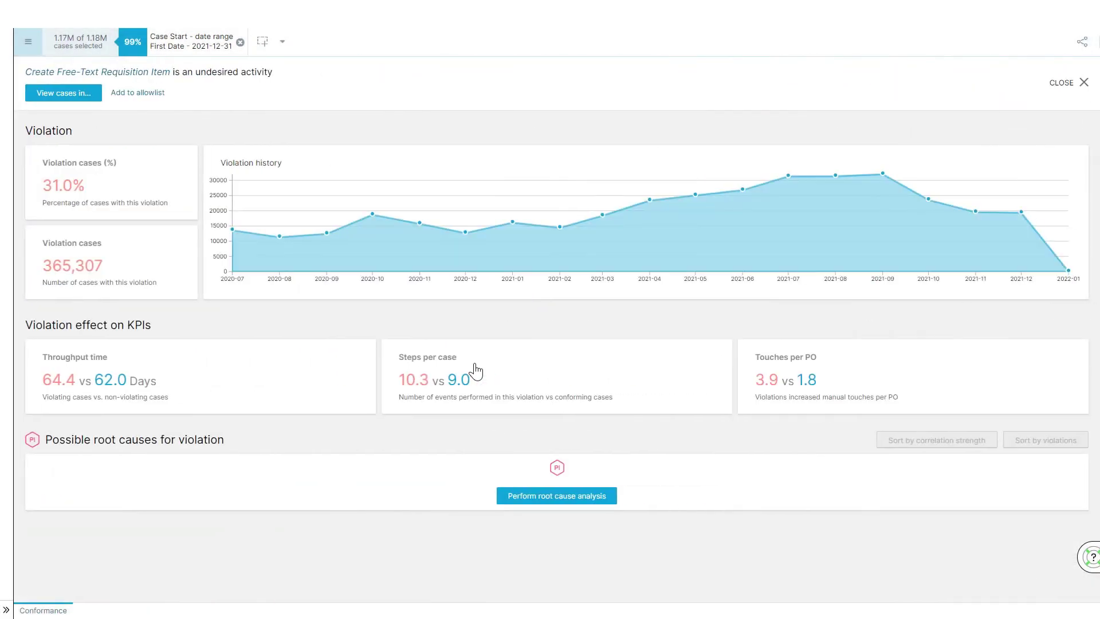
Perform a root cause analysis on the free-text requisition violation.
{"action": "left_click", "coordinate": [523, 503]}
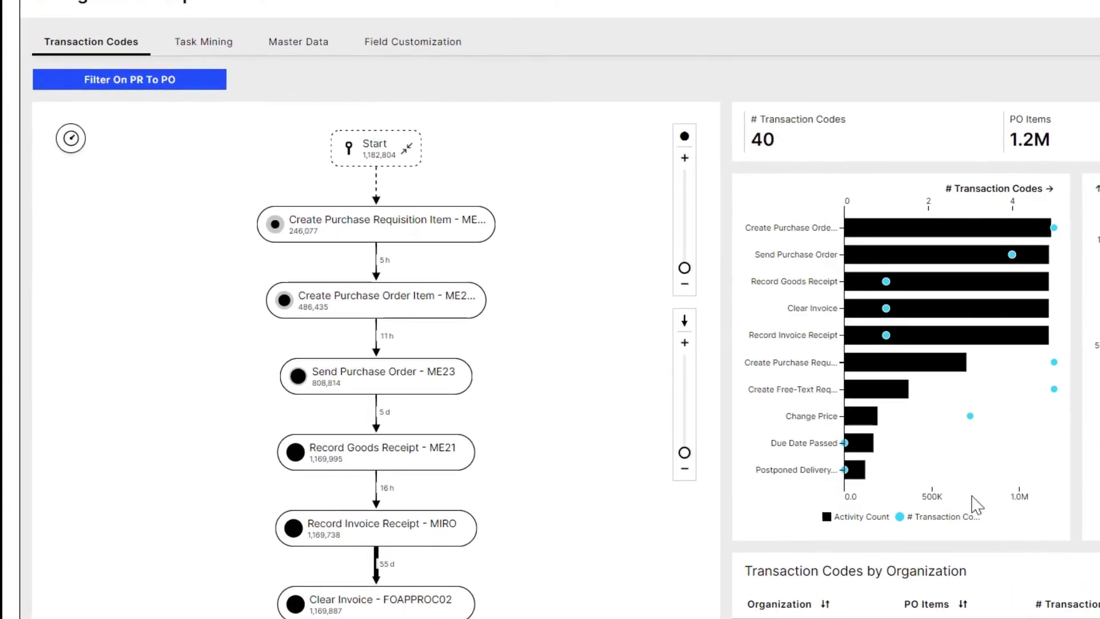
Apply 'Filter On PR To PO' and add activities to reveal the ME51C1 and ME21C1 codes.
{"action": "left_click", "coordinate": [155, 86]}
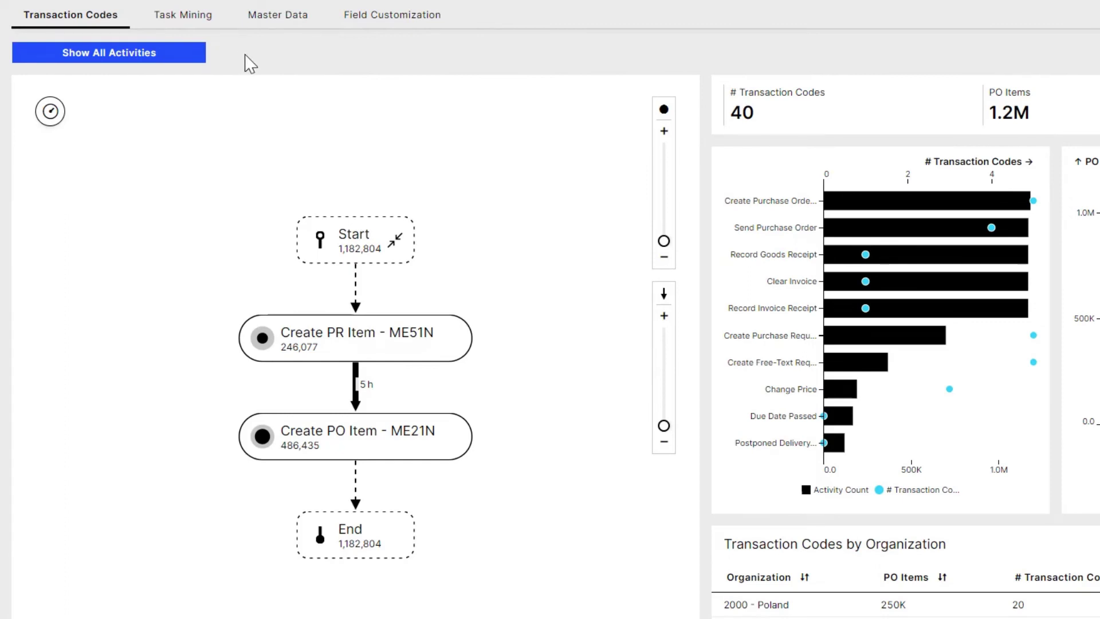
{"action": "left_click", "coordinate": [663, 137]}
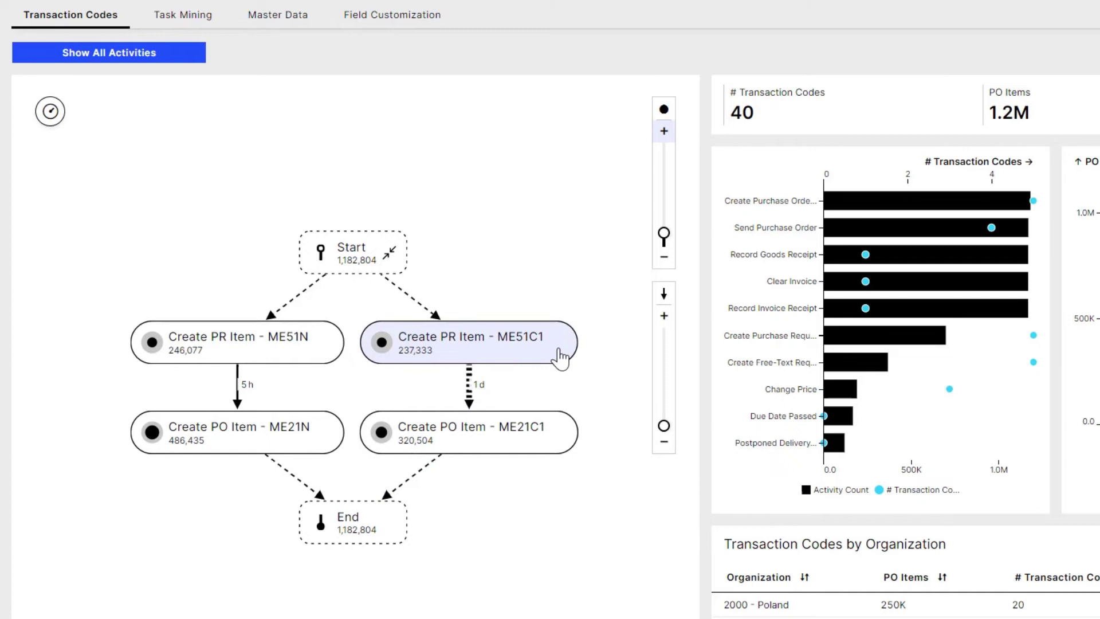
Filter to cases that include the Create PR Item - ME51C1 activity.
{"action": "scroll", "coordinate": [565, 351], "scroll_direction": "down", "scroll_amount": 1}
{"action": "left_click", "coordinate": [559, 301]}
{"action": "left_click", "coordinate": [596, 427]}
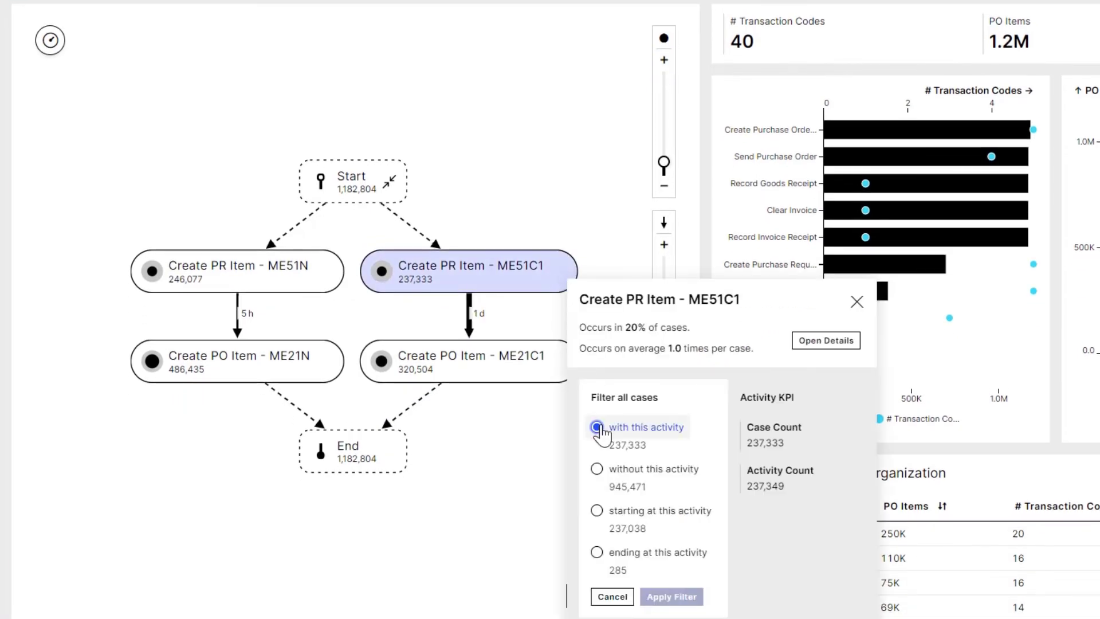
{"action": "left_click", "coordinate": [671, 597]}
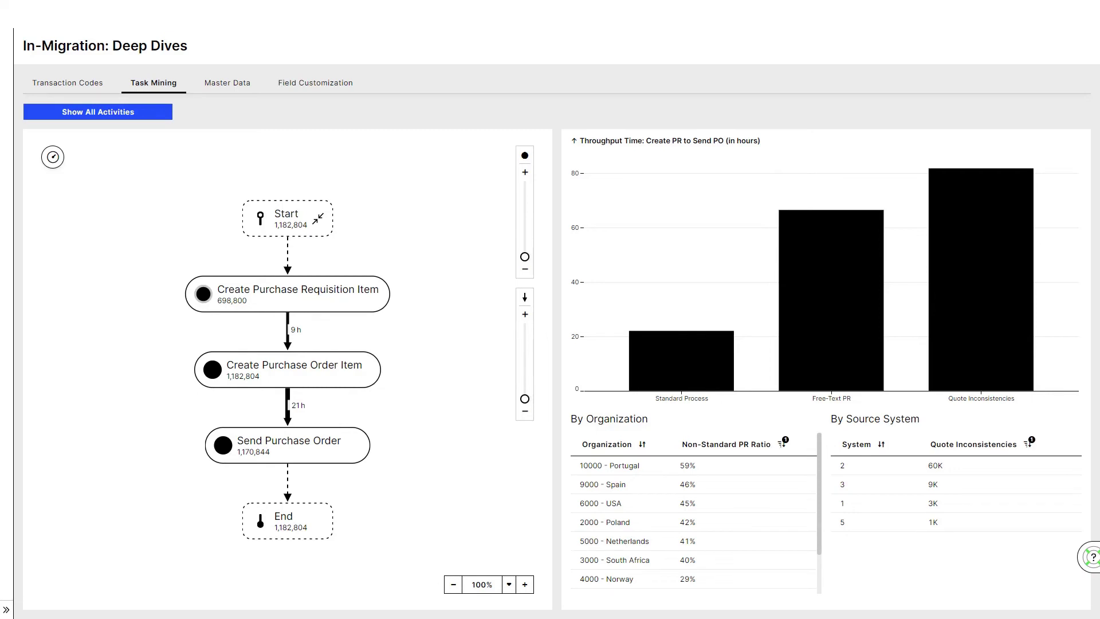
Add the free-text requisition activity and further steps to the Task Mining process map.
{"action": "left_click", "coordinate": [525, 173]}
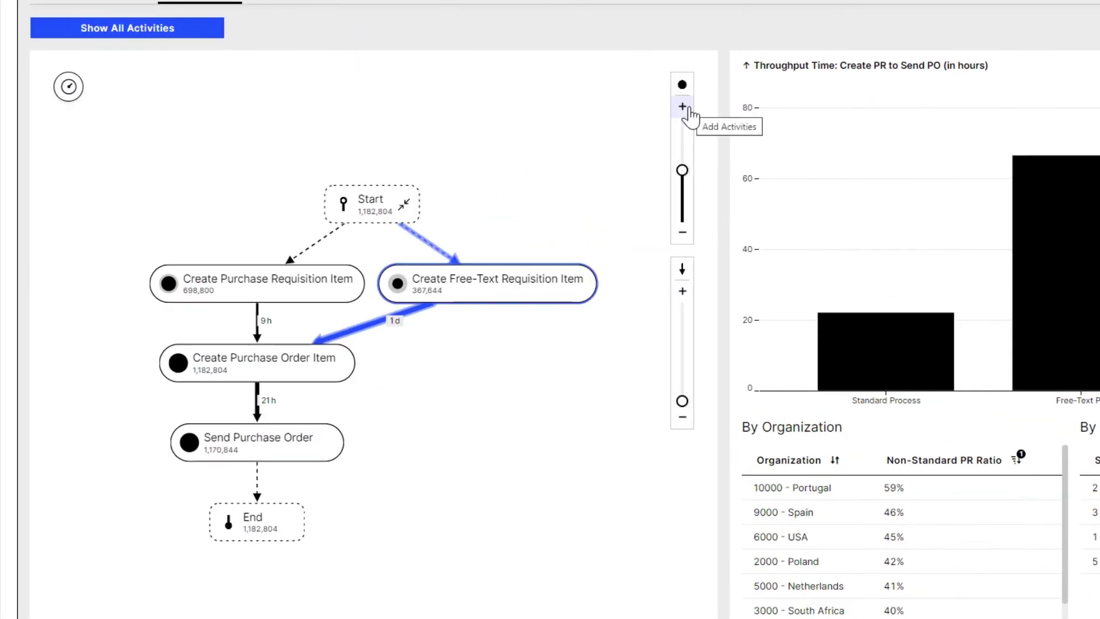
{"action": "left_click", "coordinate": [690, 108]}
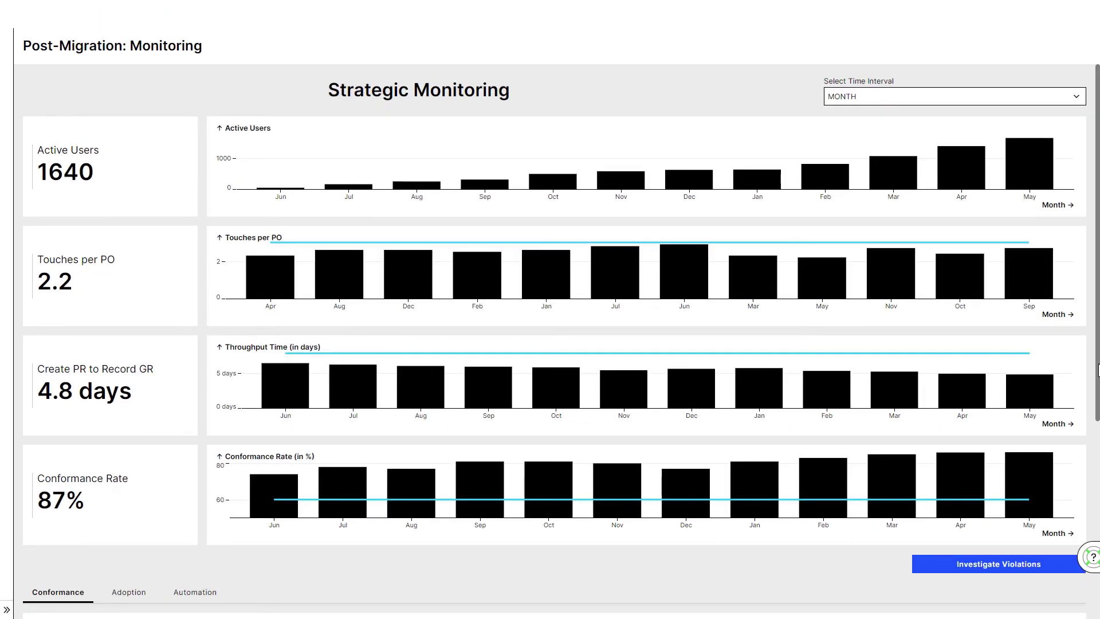
Scroll down and open Investigate Violations to list recent violations by user.
{"action": "left_click_drag", "start_coordinate": [1098, 371], "coordinate": [1082, 494]}
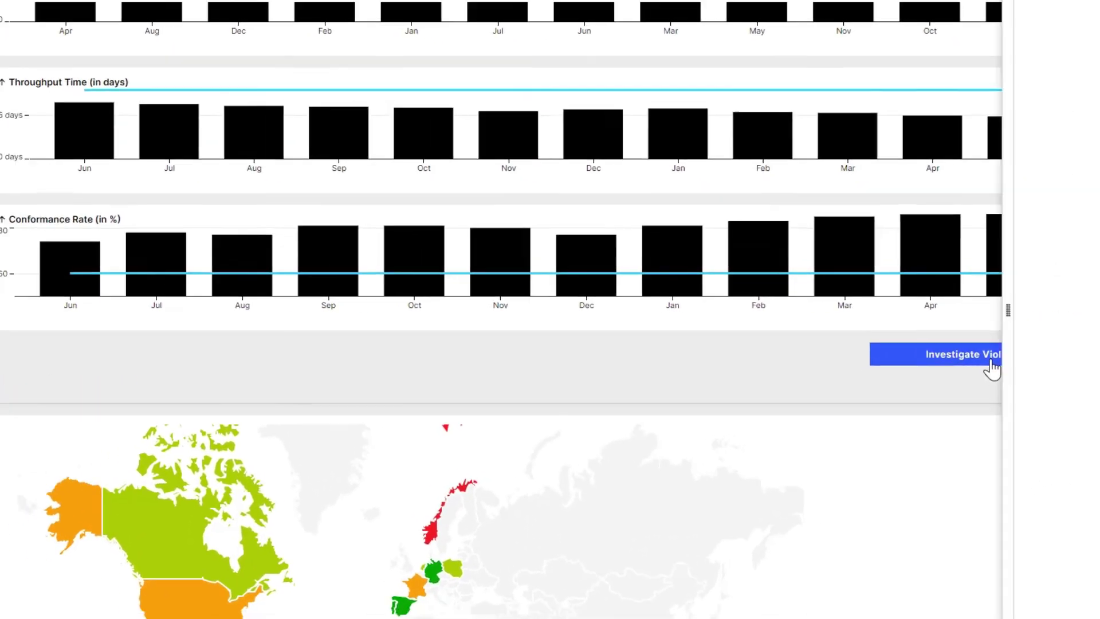
{"action": "left_click", "coordinate": [988, 363]}
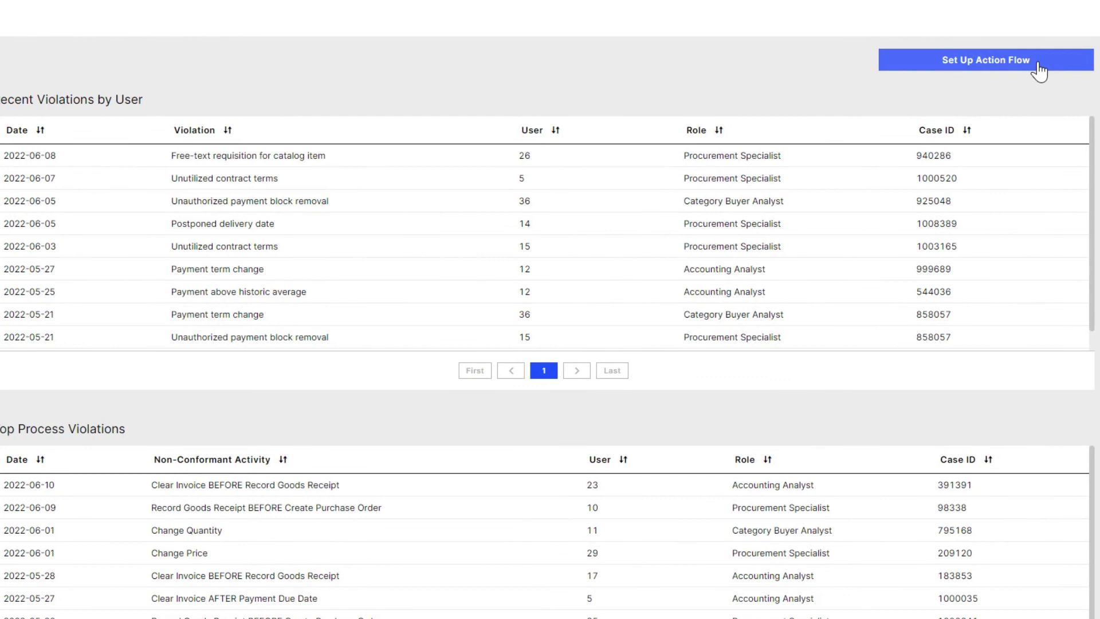
Run the Convert Free-Text Requisitions action flow so its catalog-conversion branch steps complete.
{"action": "left_click", "coordinate": [1039, 71]}
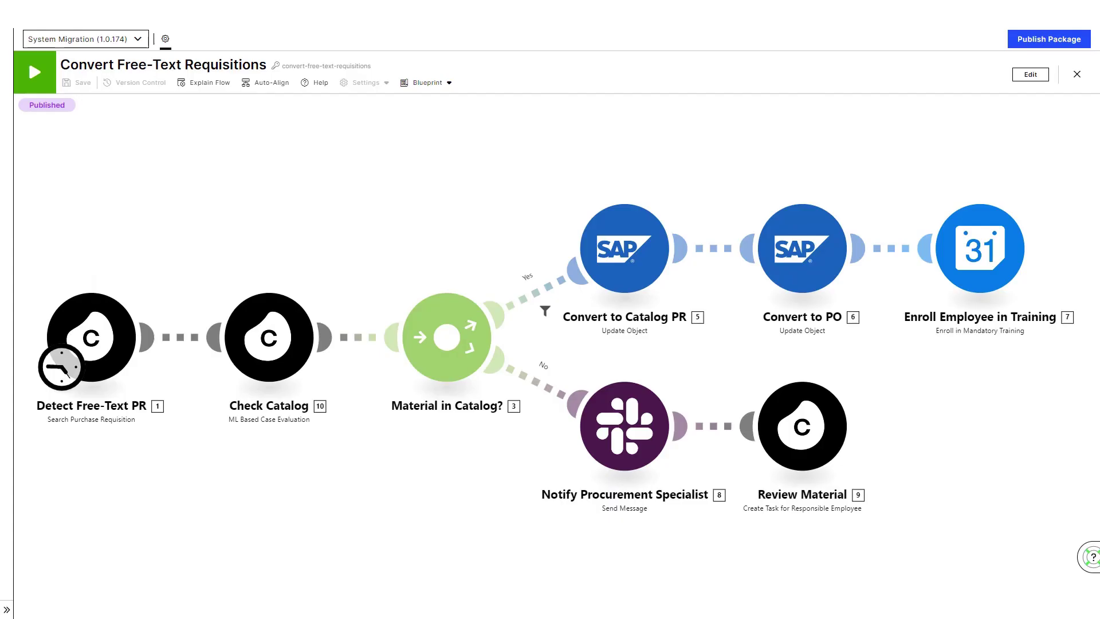
{"action": "left_click", "coordinate": [34, 72]}
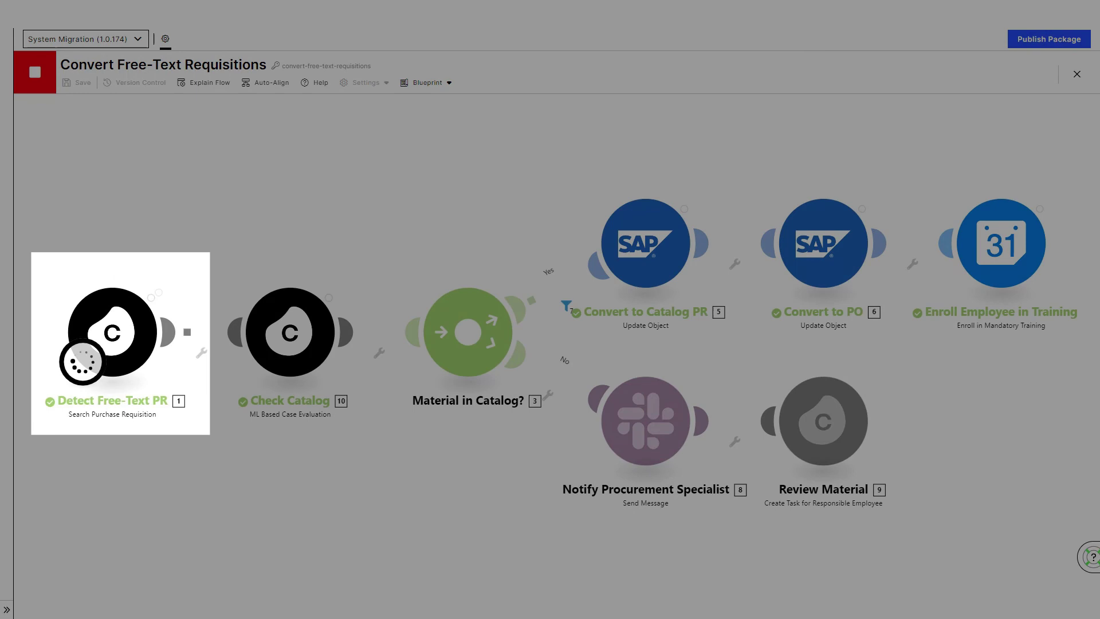